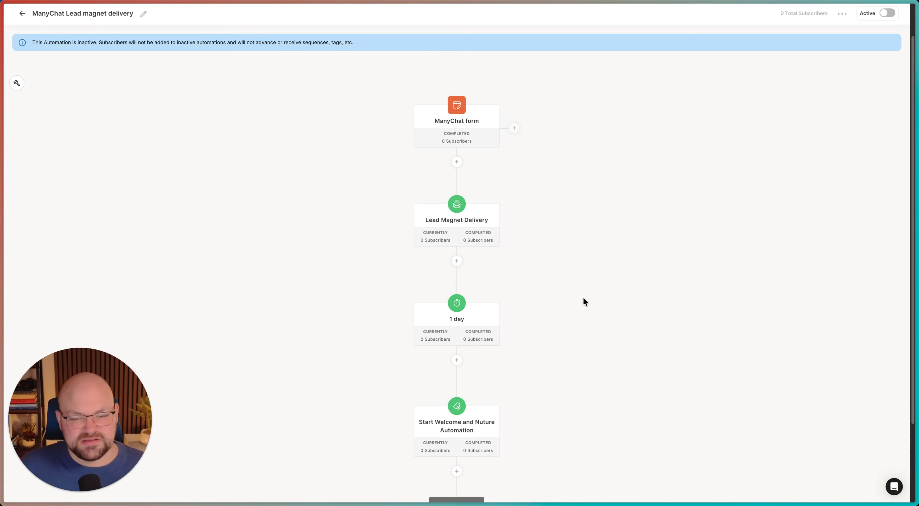
Review the ManyChat Lead magnet delivery automation from the ManyChat form to the end of the automation.
{"action": "scroll", "coordinate": [580, 298], "scroll_direction": "down", "scroll_amount": 2}
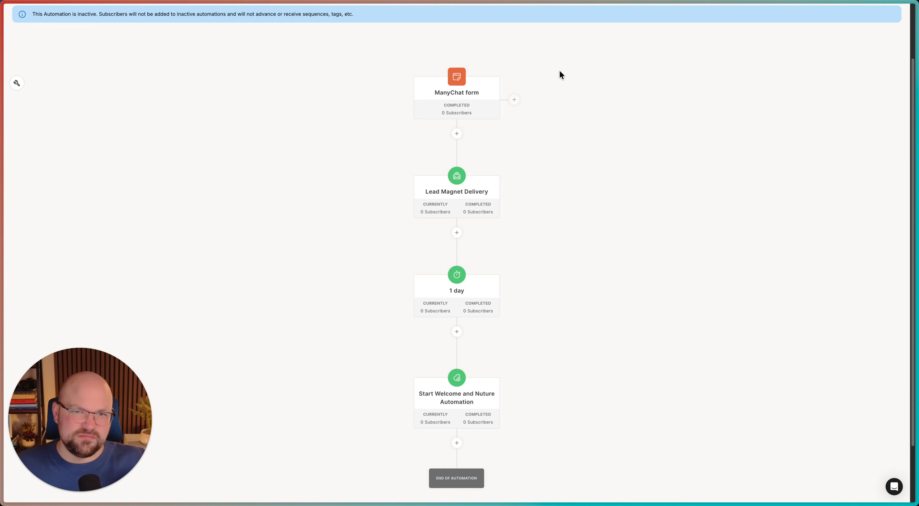
{"action": "scroll", "coordinate": [561, 101], "scroll_direction": "up", "scroll_amount": 1}
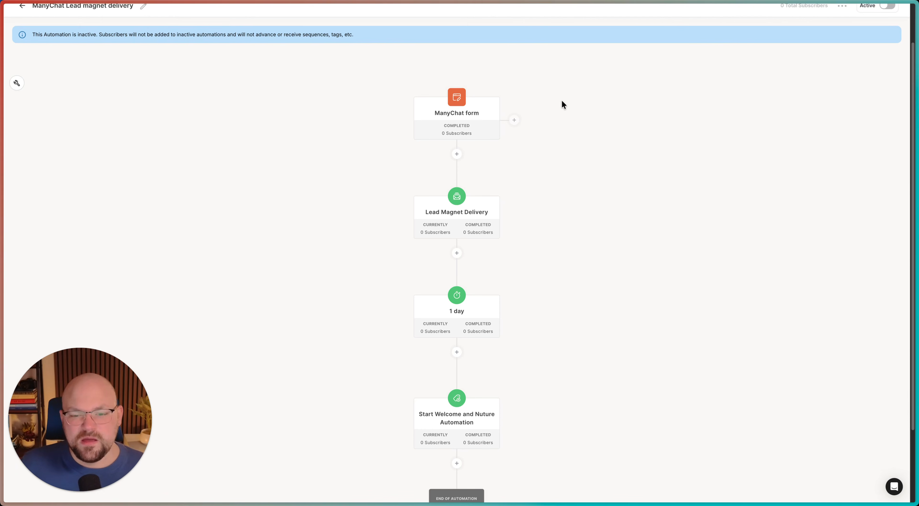
{"action": "scroll", "coordinate": [608, 150], "scroll_direction": "up", "scroll_amount": 1}
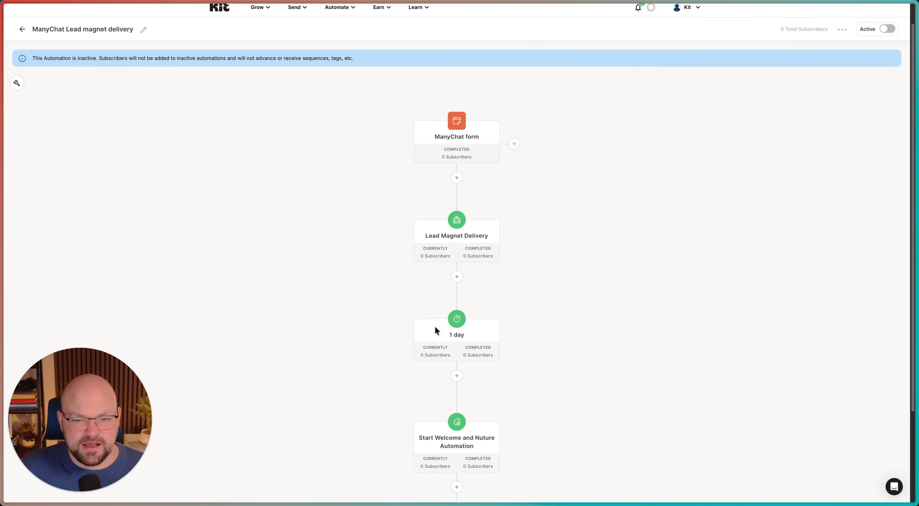
{"action": "scroll", "coordinate": [347, 299], "scroll_direction": "down", "scroll_amount": 1}
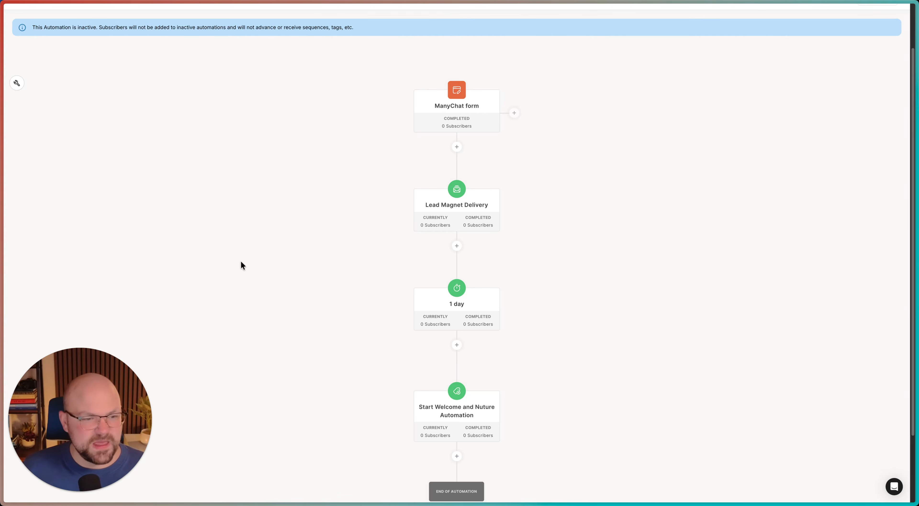
{"action": "scroll", "coordinate": [241, 265], "scroll_direction": "up", "scroll_amount": 2}
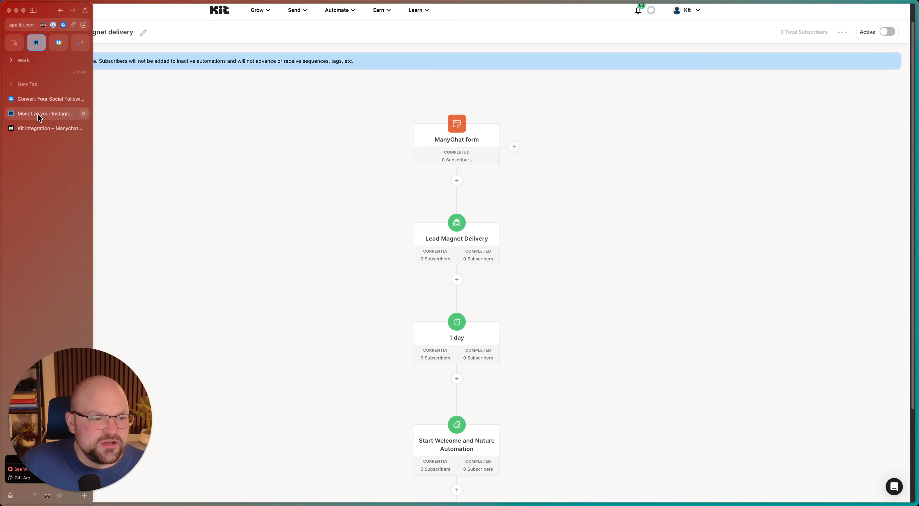
Switch to the Manychat Help center article on Kit integration and read its introduction and key actions.
{"action": "left_click", "coordinate": [40, 127]}
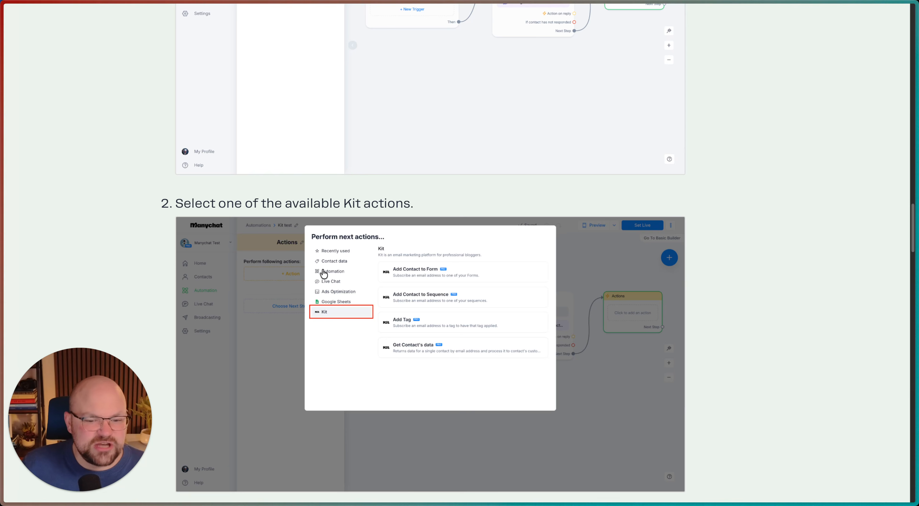
{"action": "scroll", "coordinate": [324, 272], "scroll_direction": "down", "scroll_amount": 2}
{"action": "scroll", "coordinate": [323, 273], "scroll_direction": "up", "scroll_amount": 15}
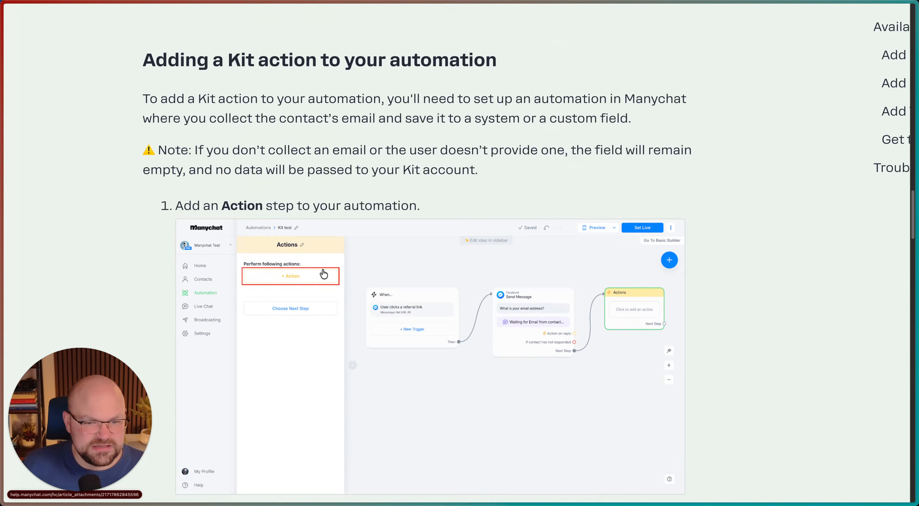
{"action": "scroll", "coordinate": [324, 273], "scroll_direction": "up", "scroll_amount": 20}
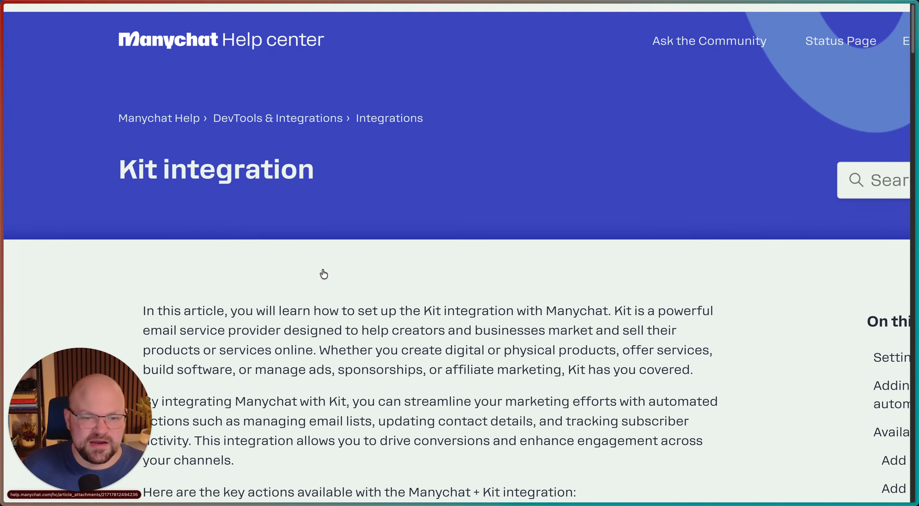
{"action": "scroll", "coordinate": [323, 269], "scroll_direction": "down", "scroll_amount": 2}
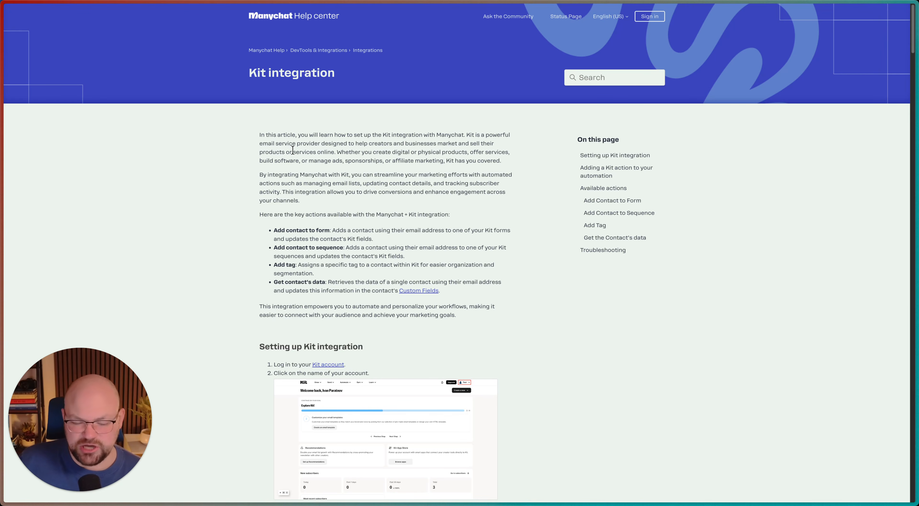
Read through the help article's instructions for setting up the Kit integration, including the API Secret and Email Field.
{"action": "scroll", "coordinate": [292, 150], "scroll_direction": "down", "scroll_amount": 3}
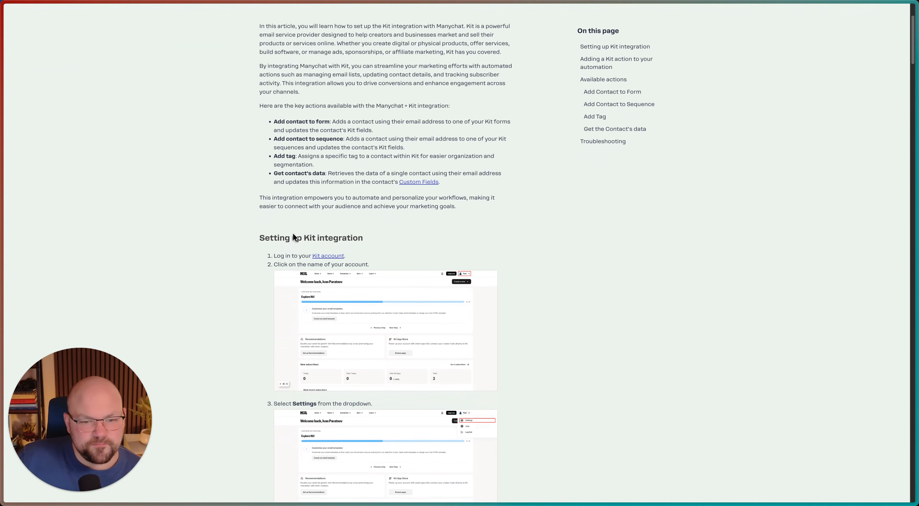
{"action": "scroll", "coordinate": [293, 235], "scroll_direction": "down", "scroll_amount": 5}
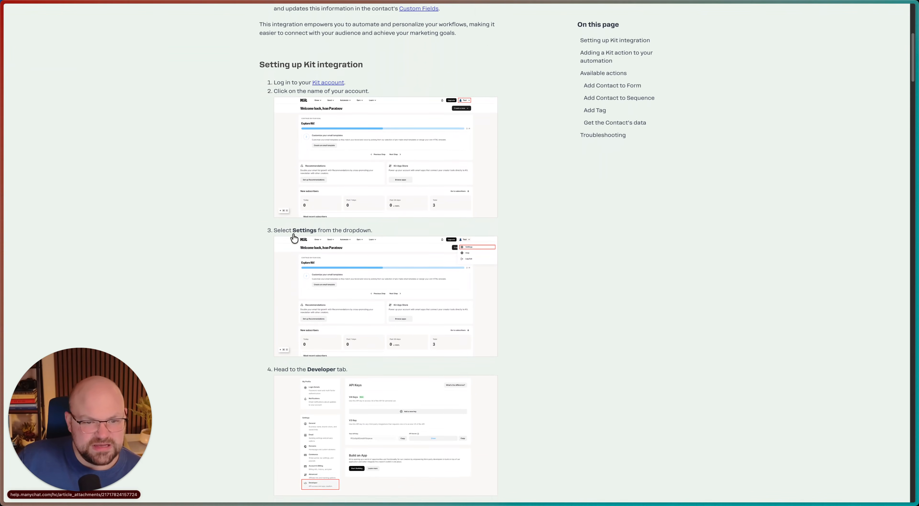
{"action": "scroll", "coordinate": [294, 237], "scroll_direction": "down", "scroll_amount": 8}
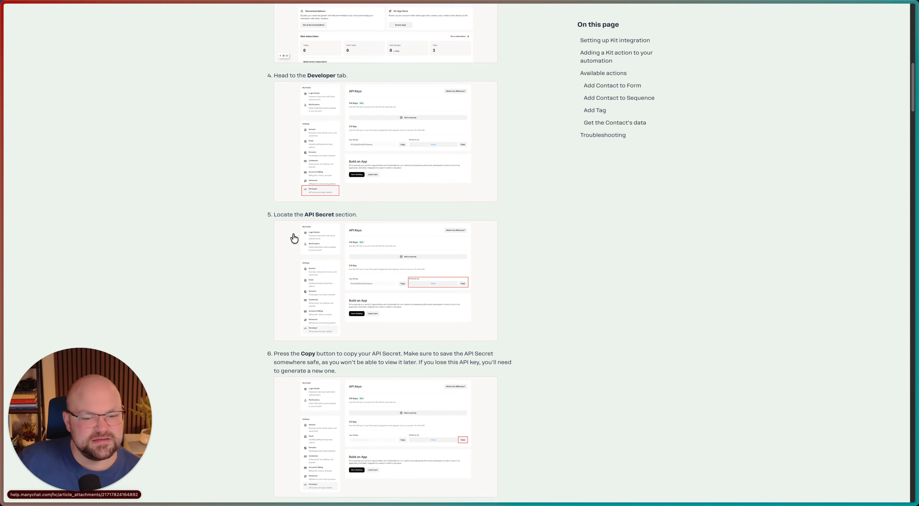
{"action": "scroll", "coordinate": [294, 238], "scroll_direction": "down", "scroll_amount": 9}
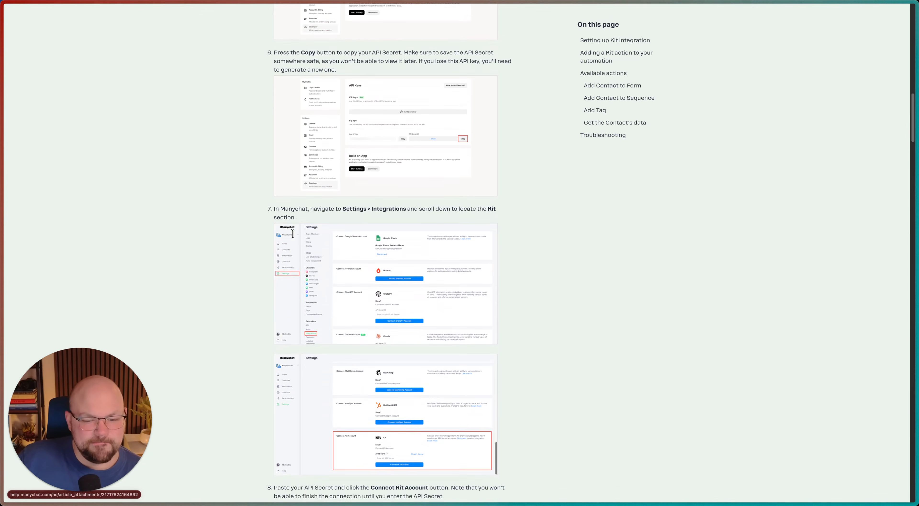
{"action": "scroll", "coordinate": [293, 236], "scroll_direction": "down", "scroll_amount": 9}
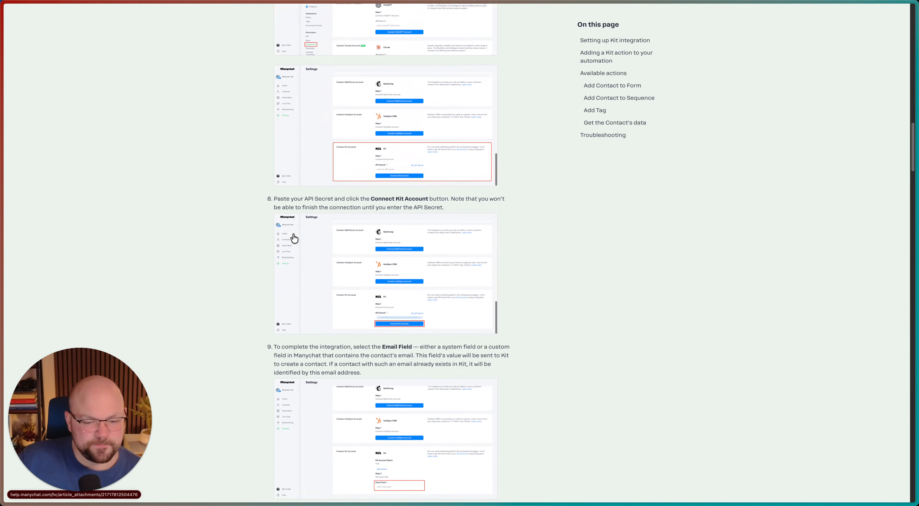
{"action": "scroll", "coordinate": [294, 237], "scroll_direction": "down", "scroll_amount": 7}
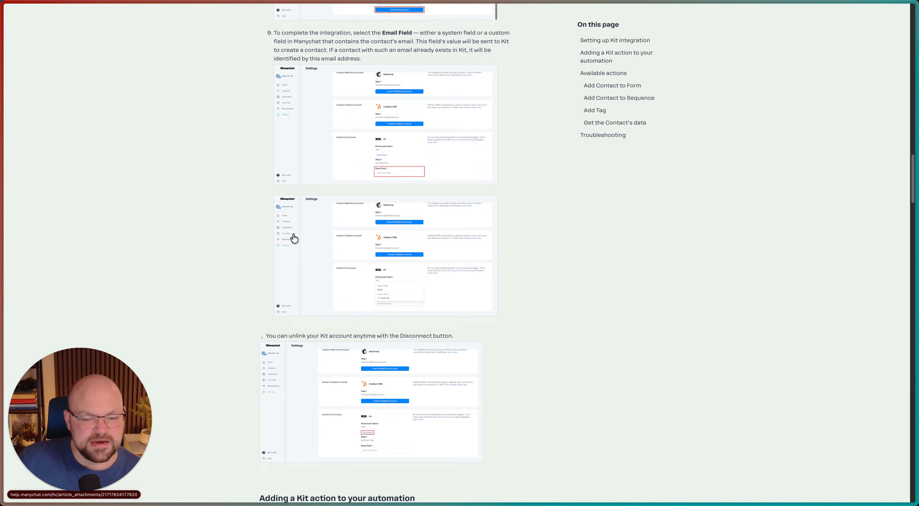
{"action": "scroll", "coordinate": [294, 238], "scroll_direction": "down", "scroll_amount": 5}
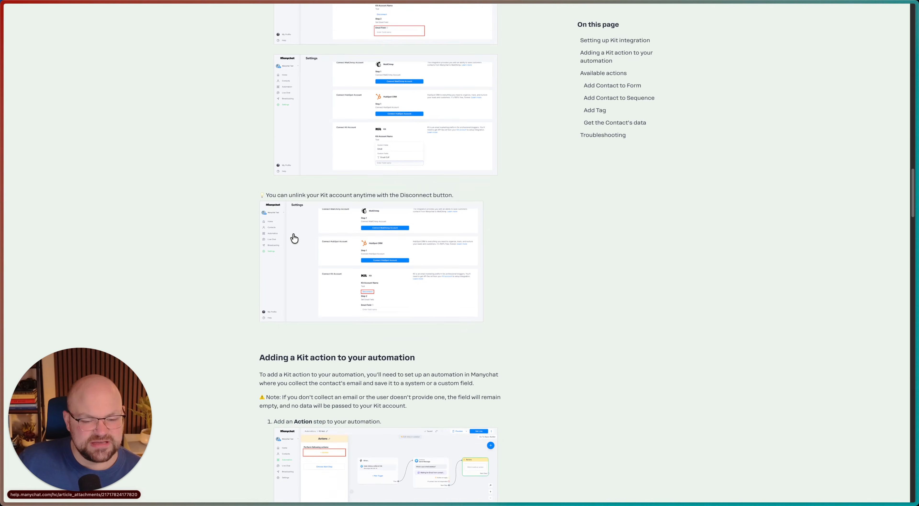
Examine the instructions for adding an Action step to a Manychat automation and the available Kit actions.
{"action": "scroll", "coordinate": [294, 239], "scroll_direction": "down", "scroll_amount": 6}
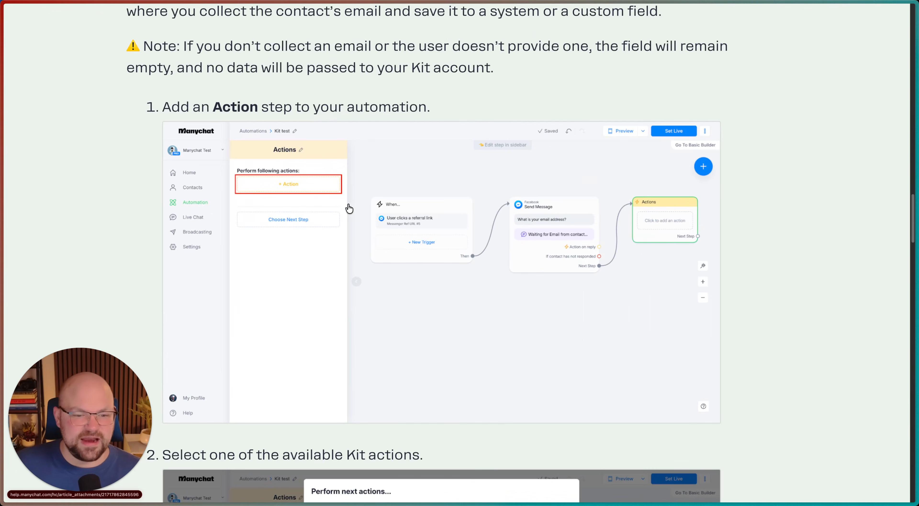
{"action": "scroll", "coordinate": [311, 197], "scroll_direction": "right", "scroll_amount": 1}
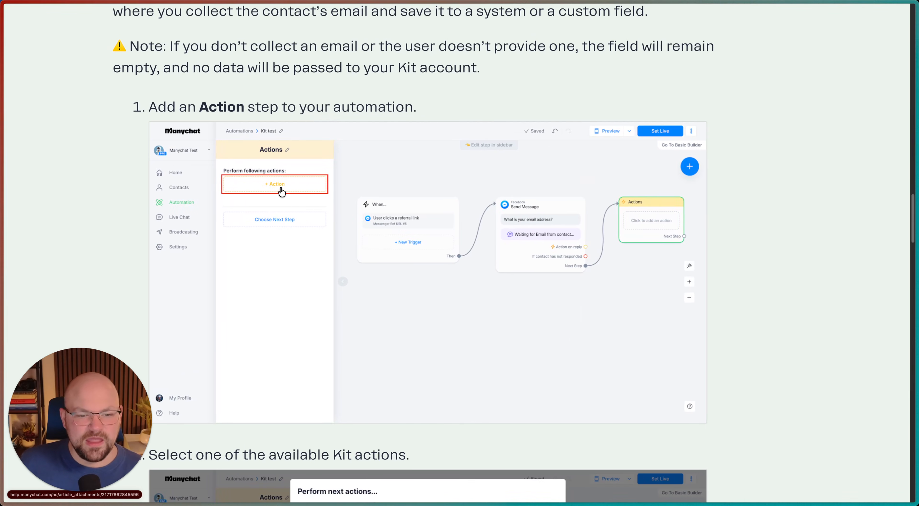
{"action": "scroll", "coordinate": [282, 192], "scroll_direction": "down", "scroll_amount": 3}
{"action": "scroll", "coordinate": [282, 192], "scroll_direction": "down", "scroll_amount": 8}
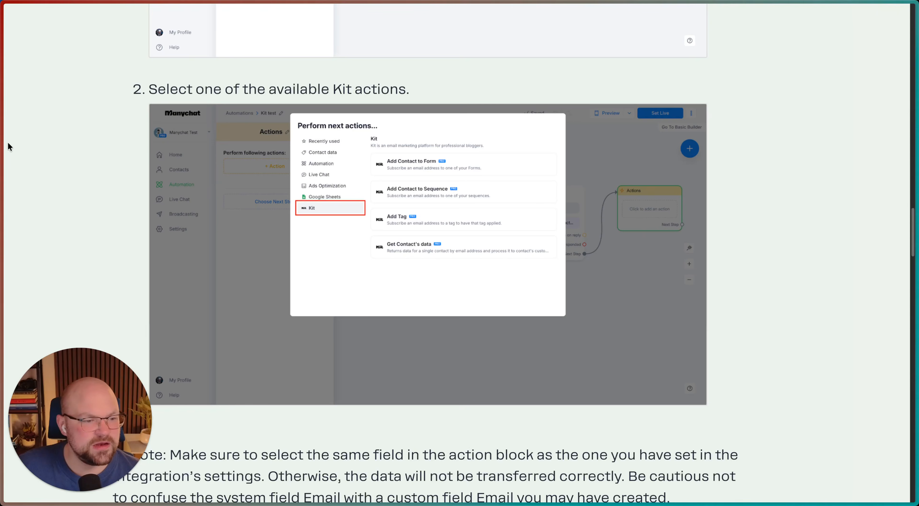
Switch back to the ManyChat Lead magnet delivery automation in Kit and locate its ManyChat form step.
{"action": "mouse_move", "coordinate": [3, 127]}
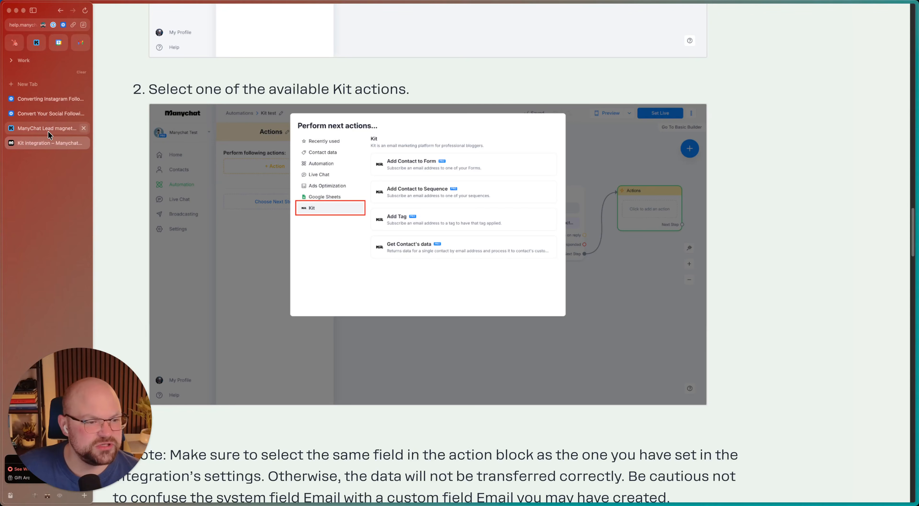
{"action": "left_click", "coordinate": [50, 135]}
{"action": "mouse_move", "coordinate": [440, 141]}
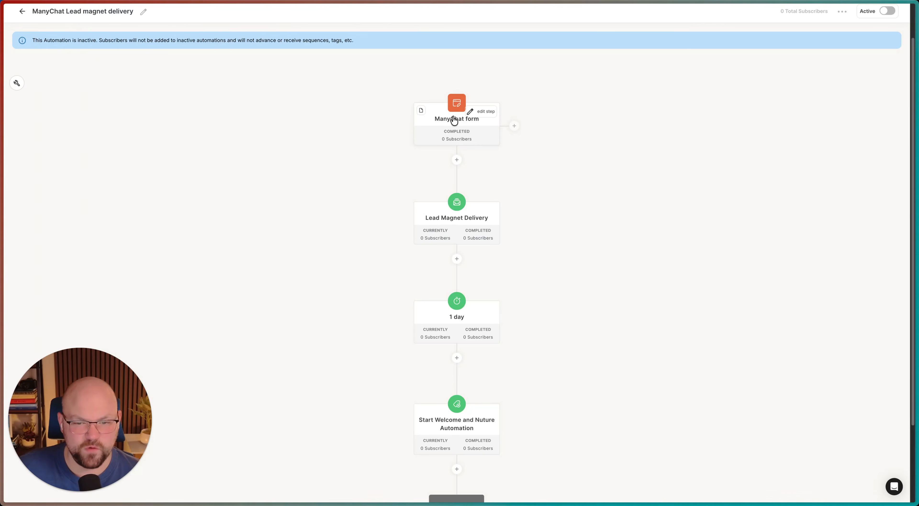
{"action": "mouse_move", "coordinate": [455, 109]}
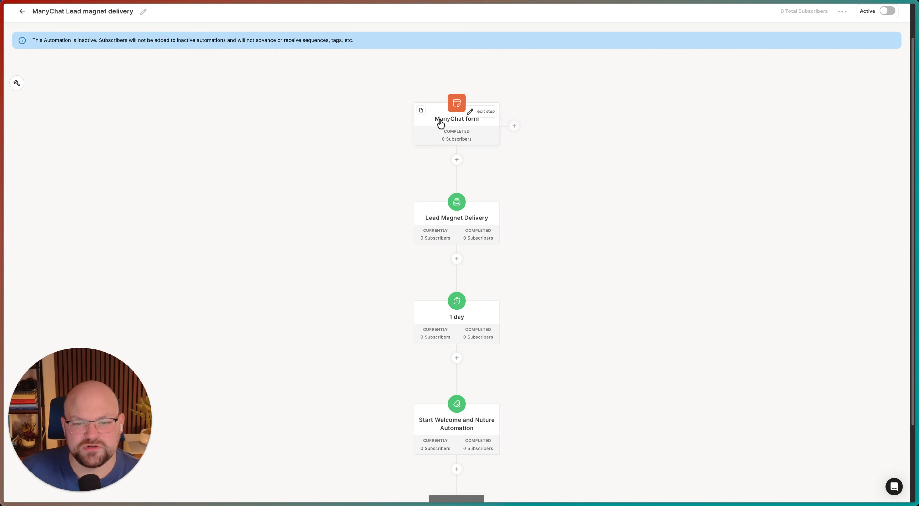
Open the ManyChat form step and bring up the Incentive section of its form settings.
{"action": "left_click", "coordinate": [460, 123]}
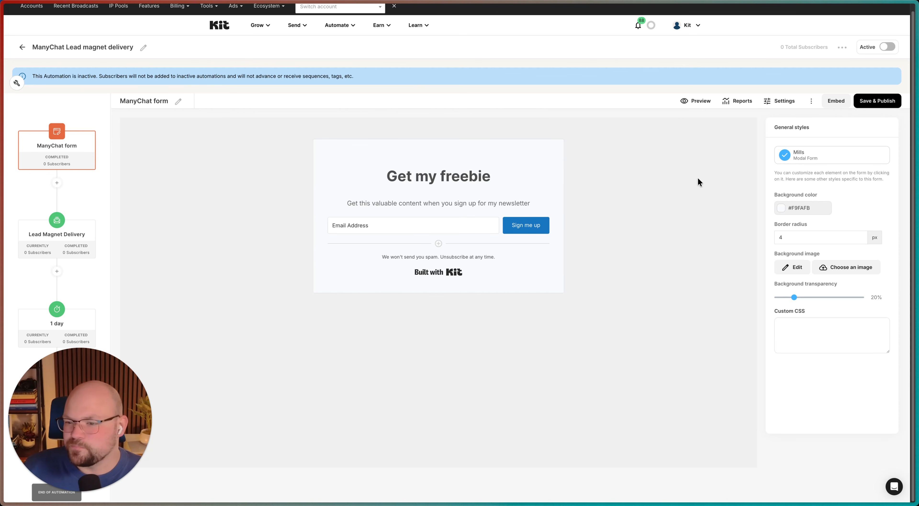
{"action": "left_click", "coordinate": [779, 102]}
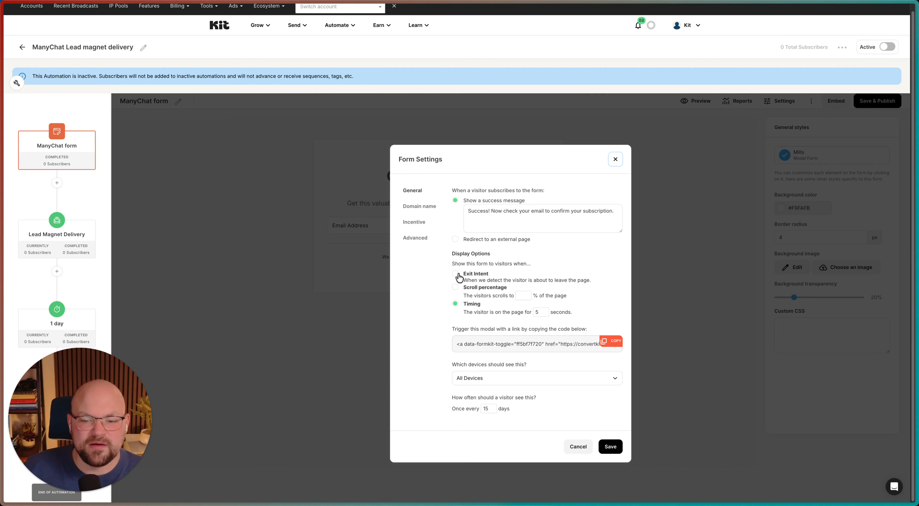
{"action": "left_click", "coordinate": [415, 225]}
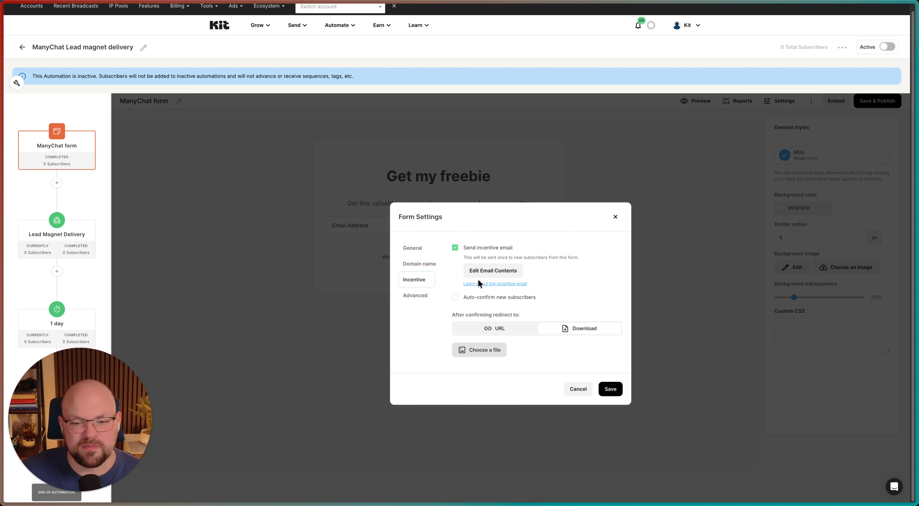
Open the incentive email's contents, inspect its confirmation button and subject line, and save the email.
{"action": "left_click", "coordinate": [489, 272]}
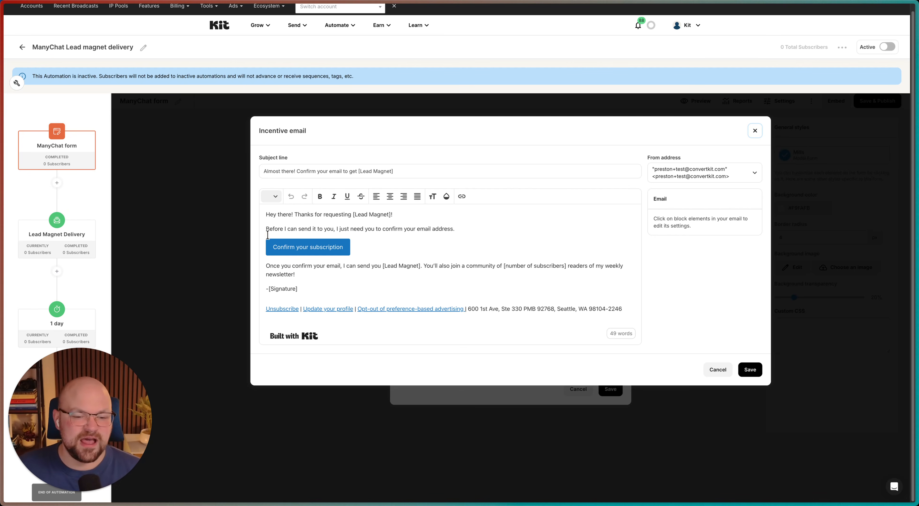
{"action": "left_click", "coordinate": [306, 247]}
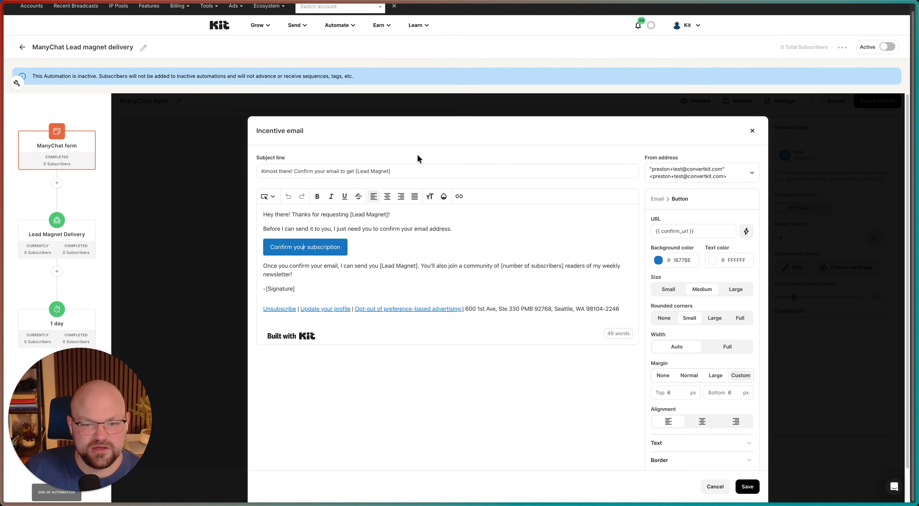
{"action": "left_click_drag", "start_coordinate": [404, 171], "coordinate": [270, 172]}
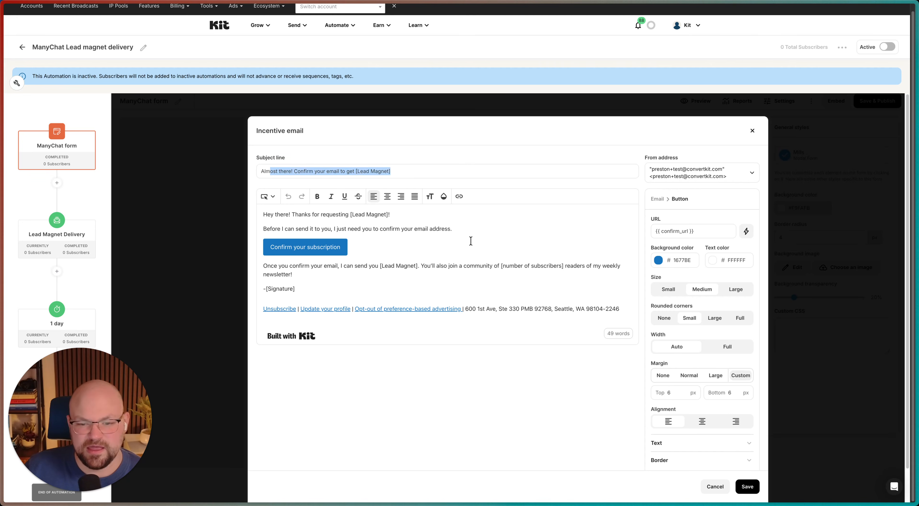
{"action": "left_click", "coordinate": [464, 229]}
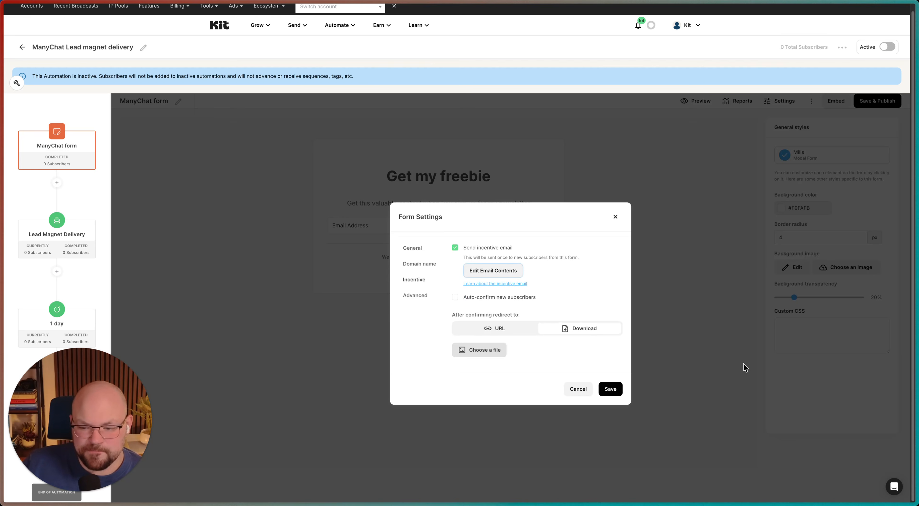
{"action": "left_click", "coordinate": [745, 367]}
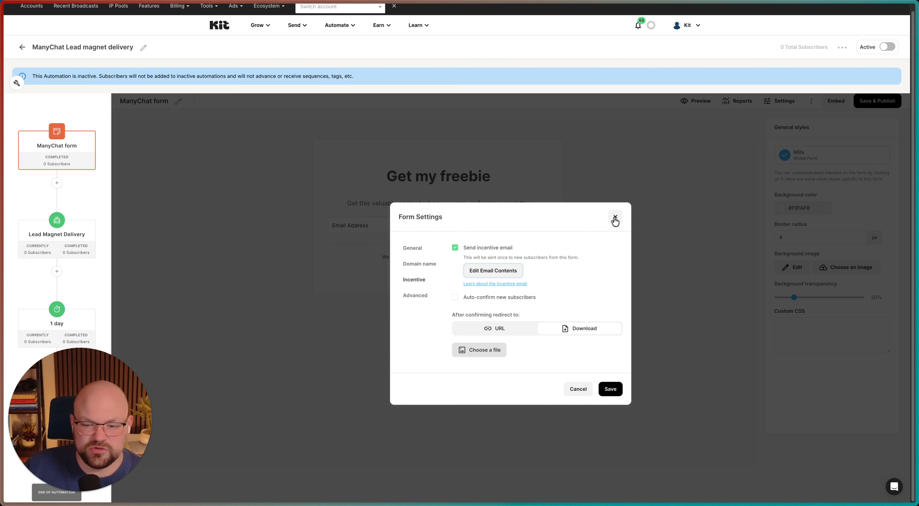
Switch the redirect after confirmation from Download to URL and select the whole redirect address.
{"action": "left_click", "coordinate": [509, 331]}
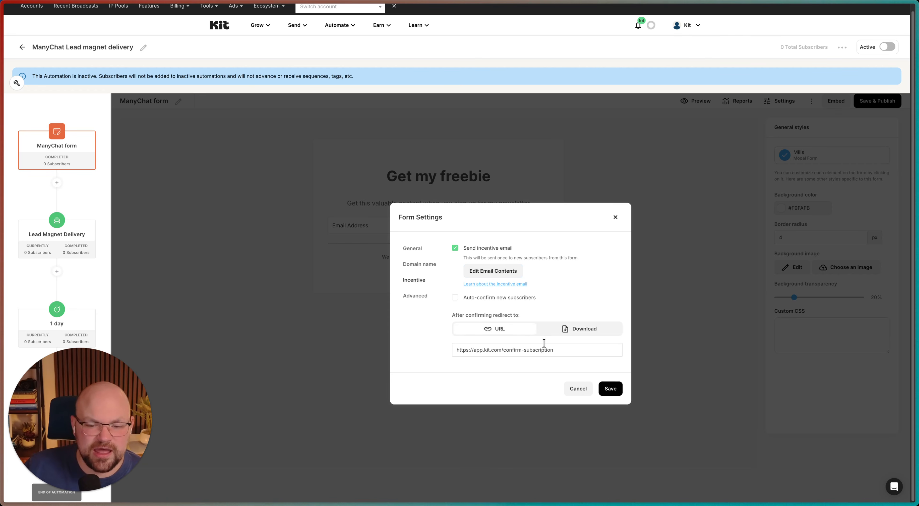
{"action": "left_click_drag", "start_coordinate": [555, 350], "coordinate": [447, 350]}
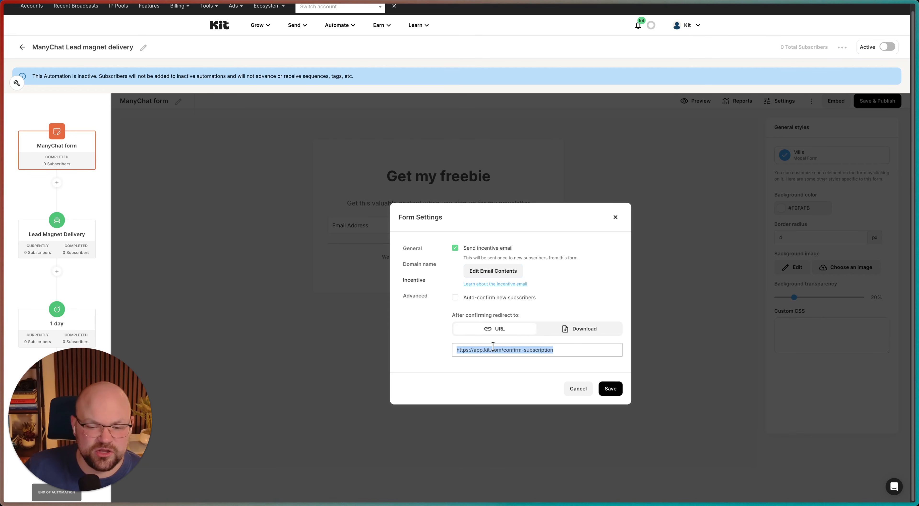
{"action": "left_click_drag", "start_coordinate": [551, 351], "coordinate": [450, 351]}
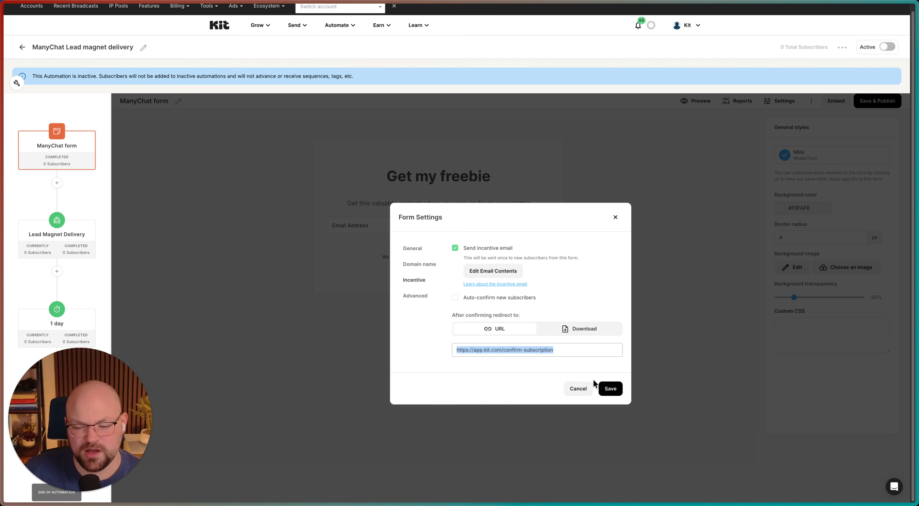
Close the form settings without saving and return to the full overview of the automation.
{"action": "left_click", "coordinate": [616, 217]}
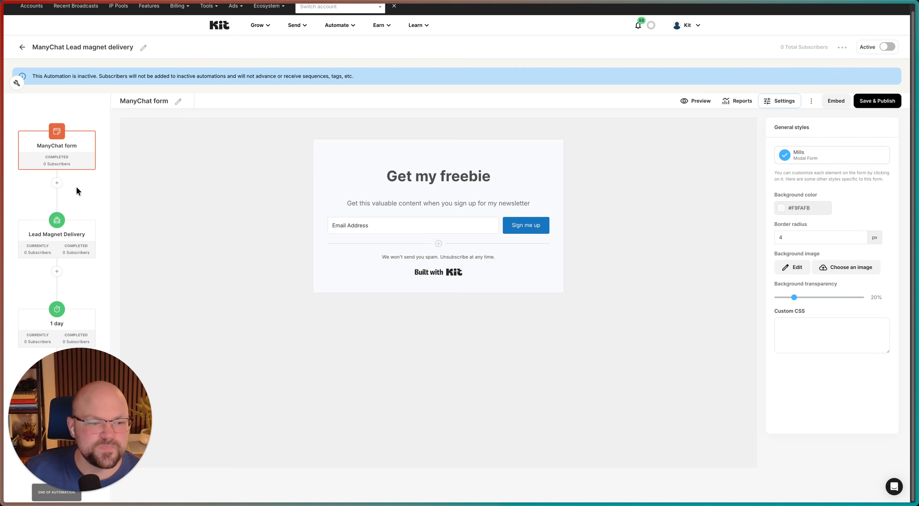
{"action": "left_click", "coordinate": [100, 185]}
{"action": "scroll", "coordinate": [350, 233], "scroll_direction": "down", "scroll_amount": 3}
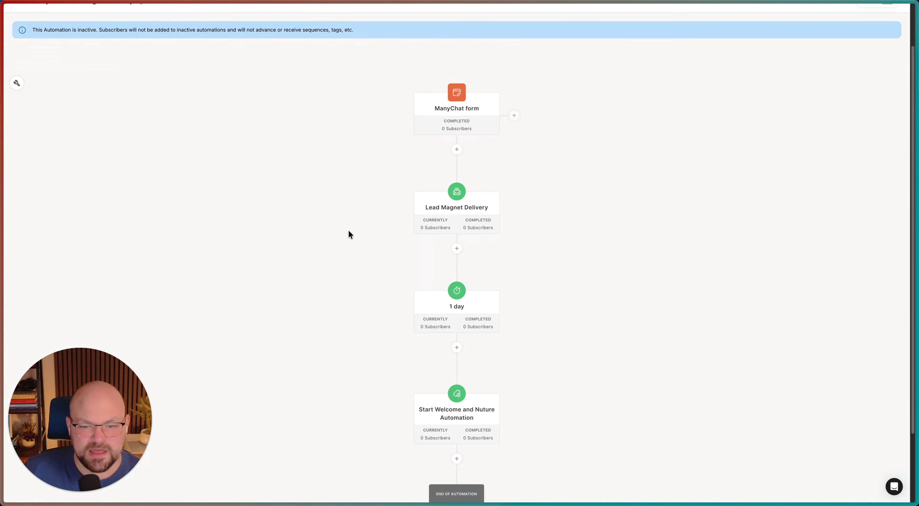
Open the Lead Magnet Delivery step and read through its email from the greeting to the footer.
{"action": "mouse_move", "coordinate": [455, 200]}
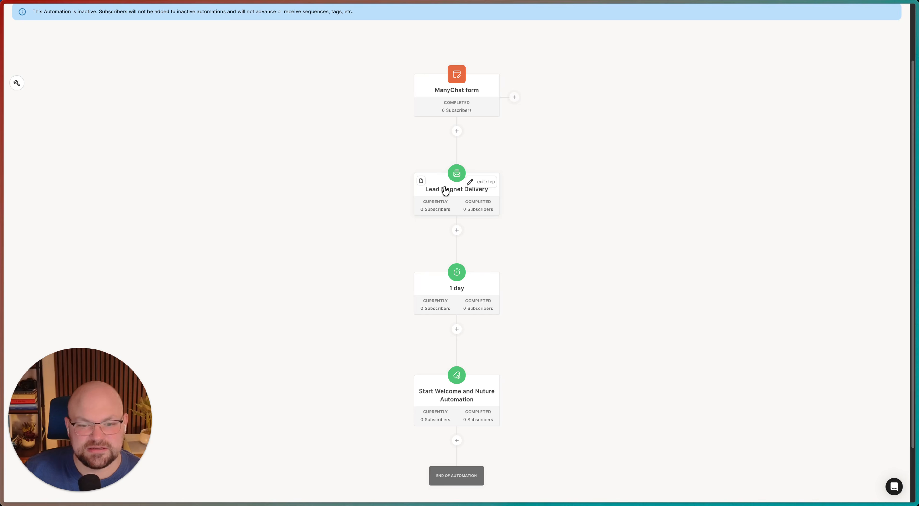
{"action": "left_click", "coordinate": [445, 191]}
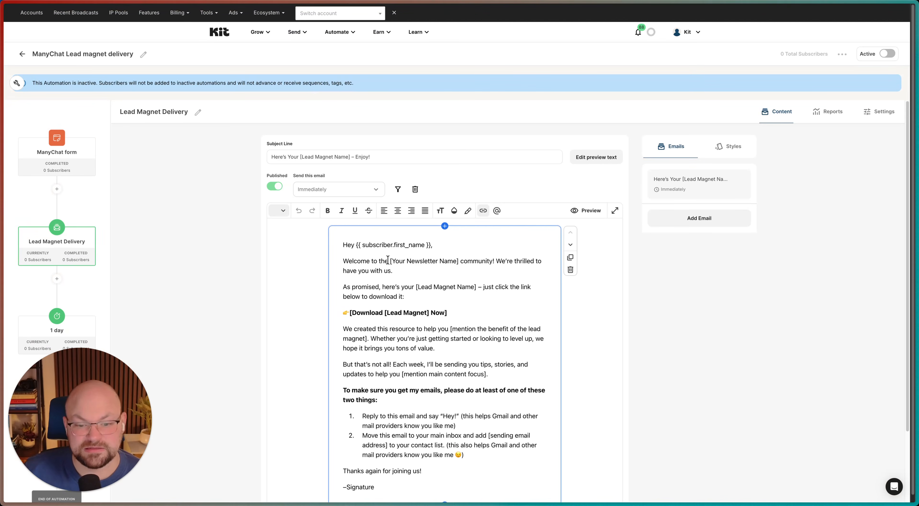
{"action": "scroll", "coordinate": [387, 259], "scroll_direction": "down", "scroll_amount": 1}
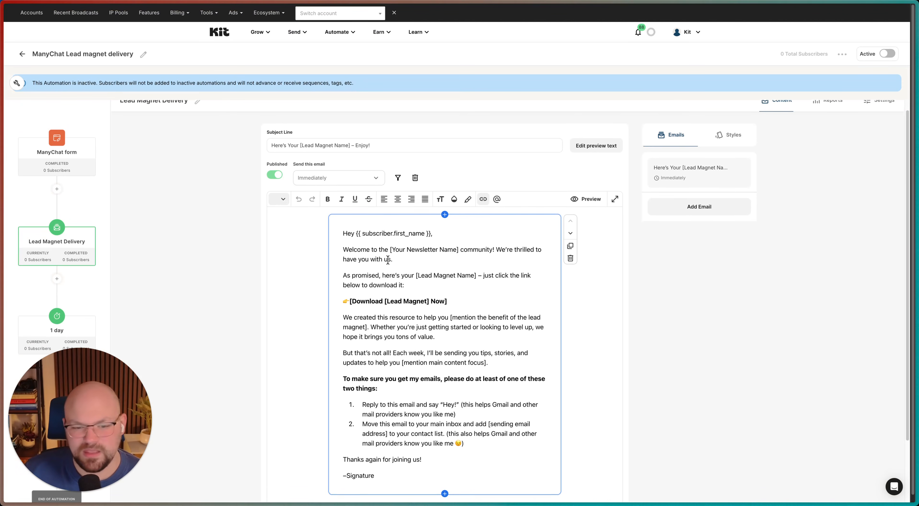
{"action": "scroll", "coordinate": [387, 260], "scroll_direction": "down", "scroll_amount": 4}
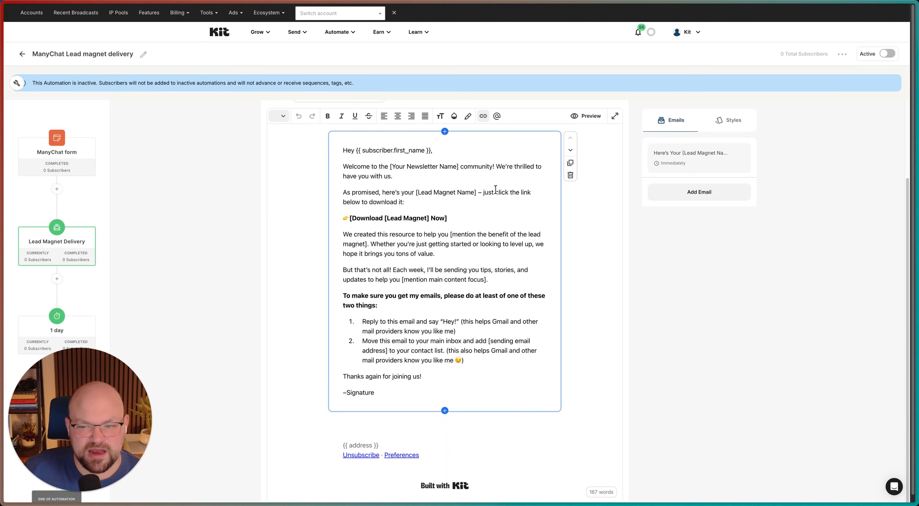
{"action": "scroll", "coordinate": [452, 237], "scroll_direction": "up", "scroll_amount": 2}
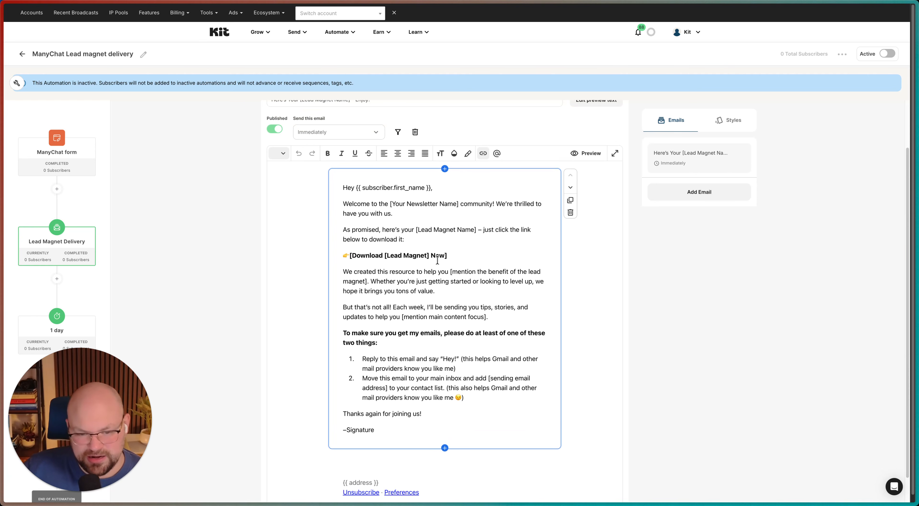
Bring up the delivery email's style settings and select the "[Download [Lead Magnet] Now]" placeholder line.
{"action": "left_click", "coordinate": [732, 120]}
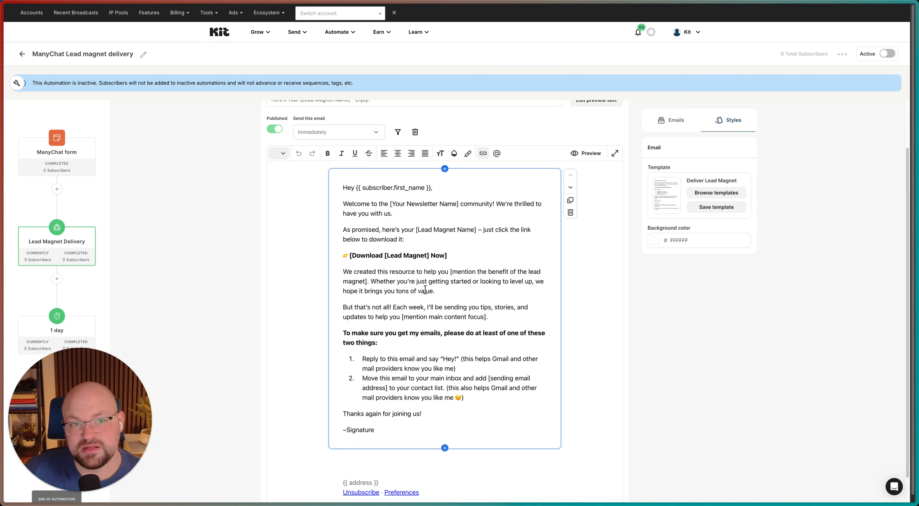
{"action": "scroll", "coordinate": [419, 281], "scroll_direction": "down", "scroll_amount": 1}
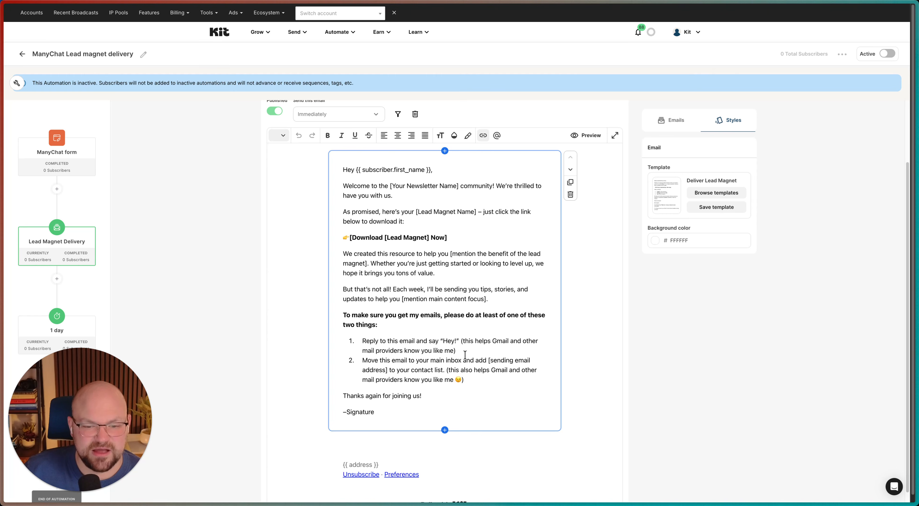
{"action": "left_click_drag", "start_coordinate": [443, 245], "coordinate": [348, 239]}
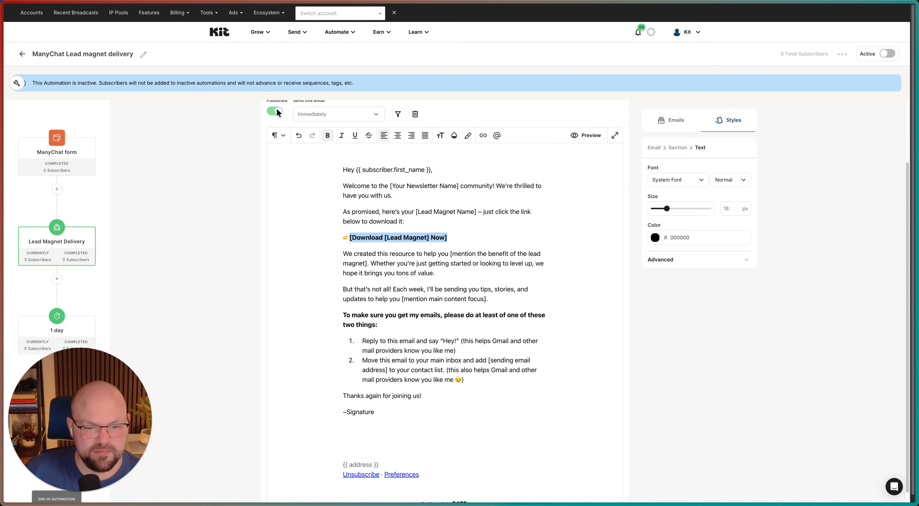
Leave the email editor for the full automation overview and examine the flow down to the Start Welcome and Nuture Automation step.
{"action": "left_click", "coordinate": [86, 283]}
{"action": "scroll", "coordinate": [536, 295], "scroll_direction": "down", "scroll_amount": 4}
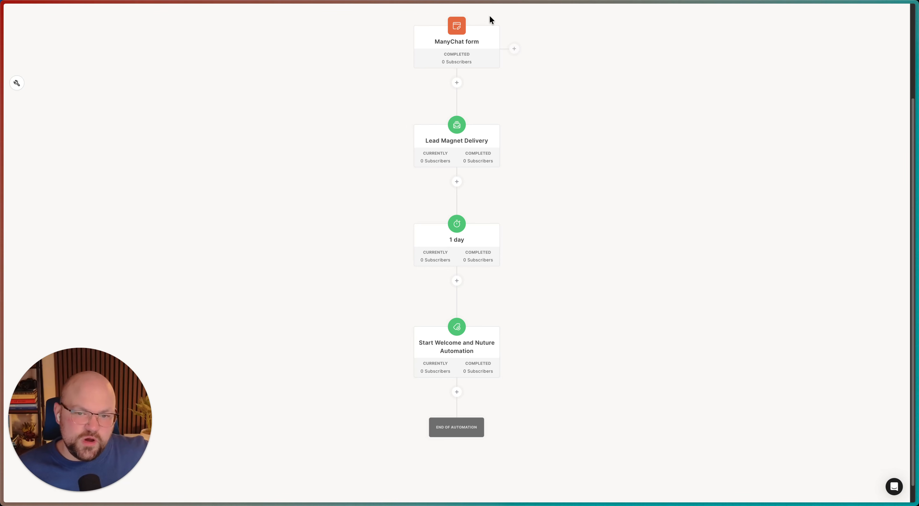
{"action": "mouse_move", "coordinate": [419, 156]}
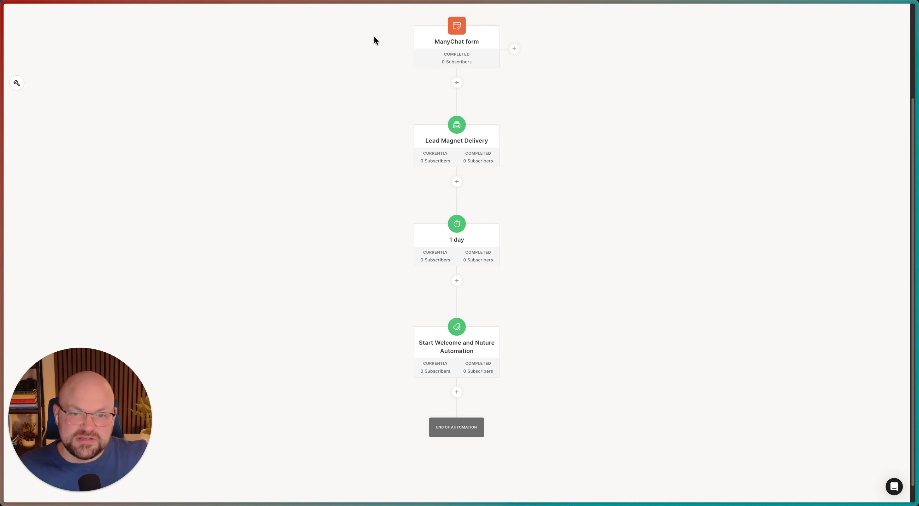
{"action": "mouse_move", "coordinate": [441, 373]}
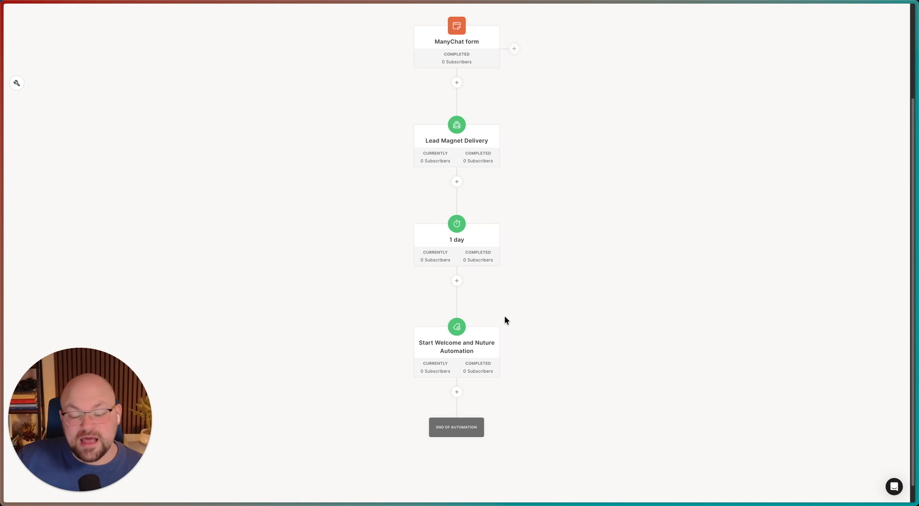
{"action": "mouse_move", "coordinate": [458, 351]}
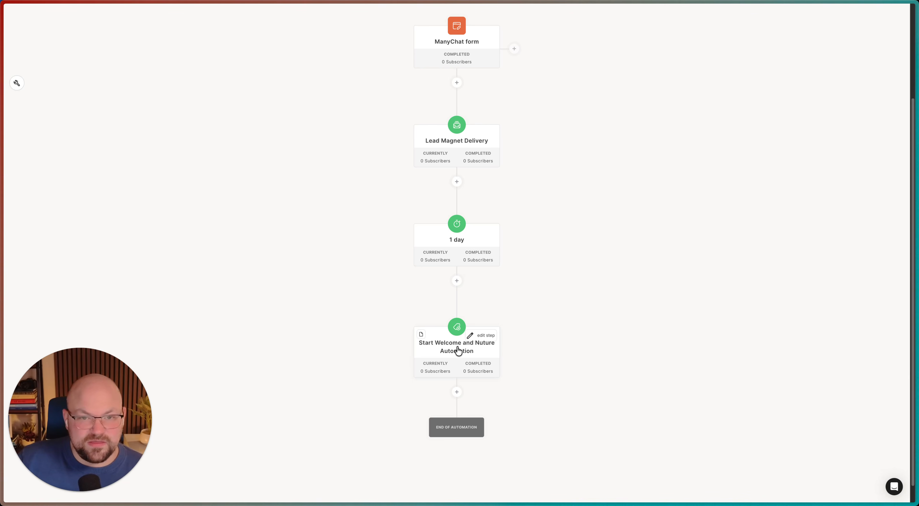